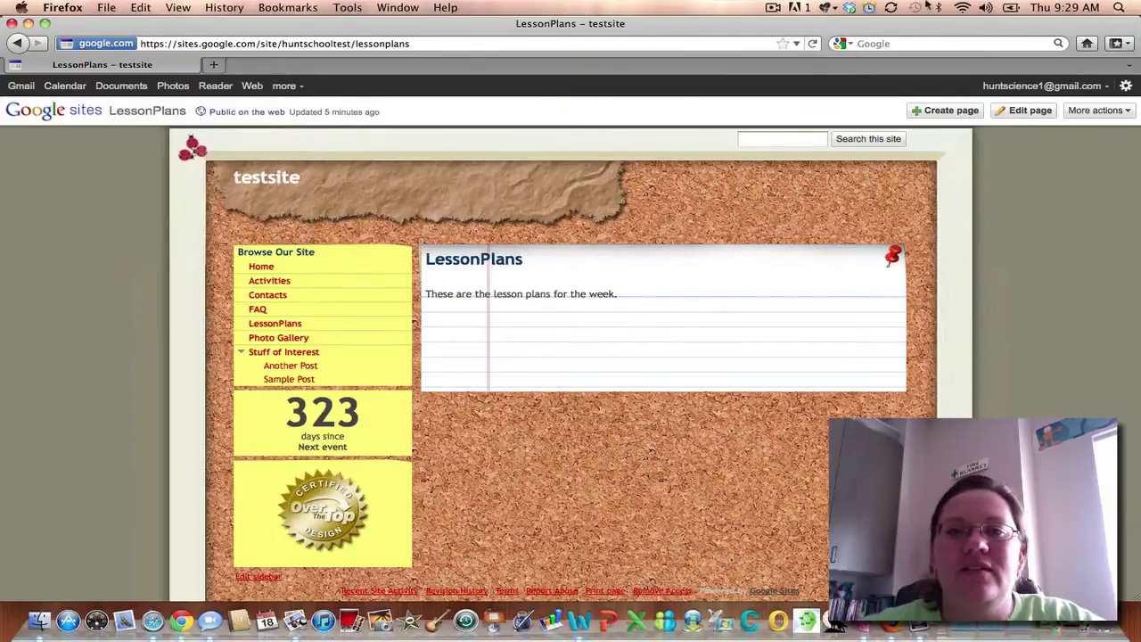
Step: Show the LessonPlans page's revision history with Version 2 (current) and Version 1
{"action": "left_click", "coordinate": [1102, 111]}
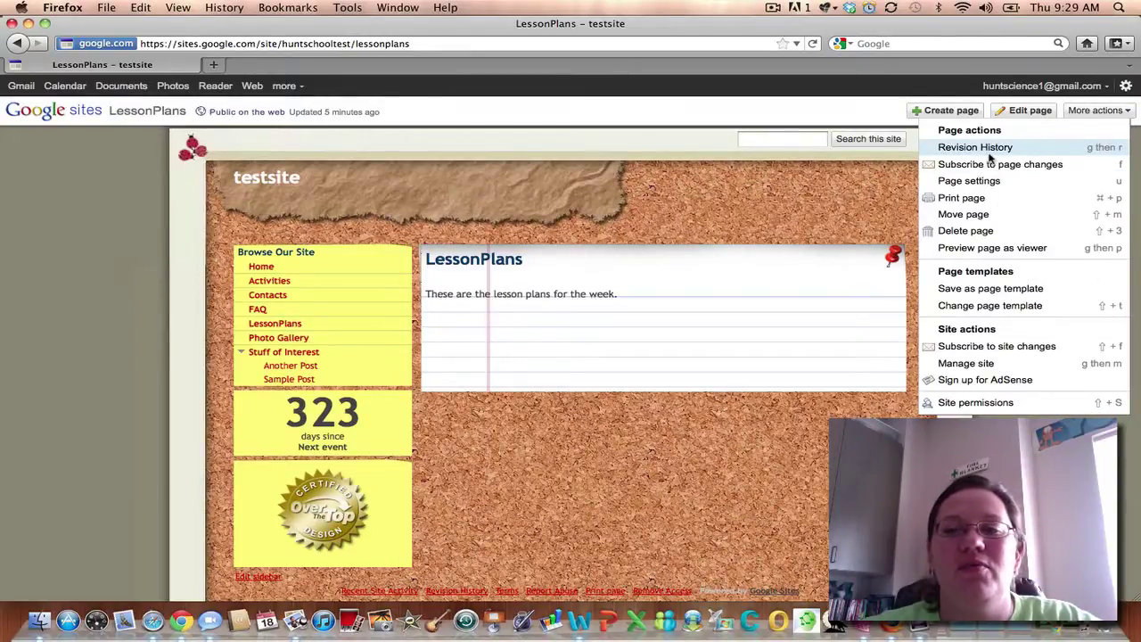
{"action": "left_click", "coordinate": [974, 148]}
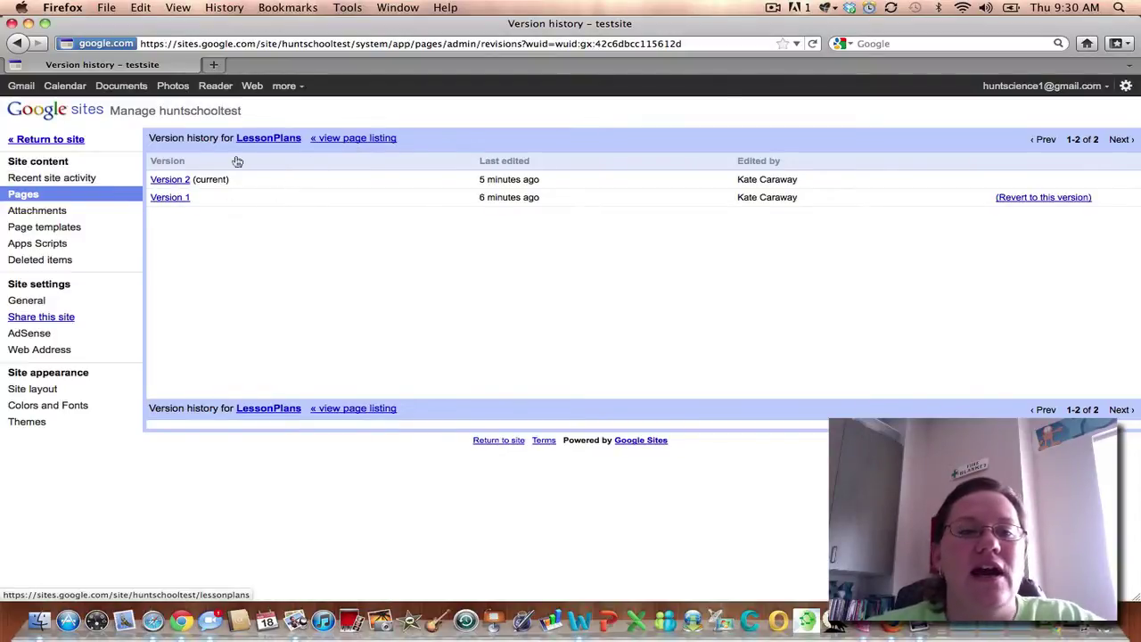
Step: Go from the page listing to Home and show its revision history with Versions 2 and 1
{"action": "left_click", "coordinate": [334, 142]}
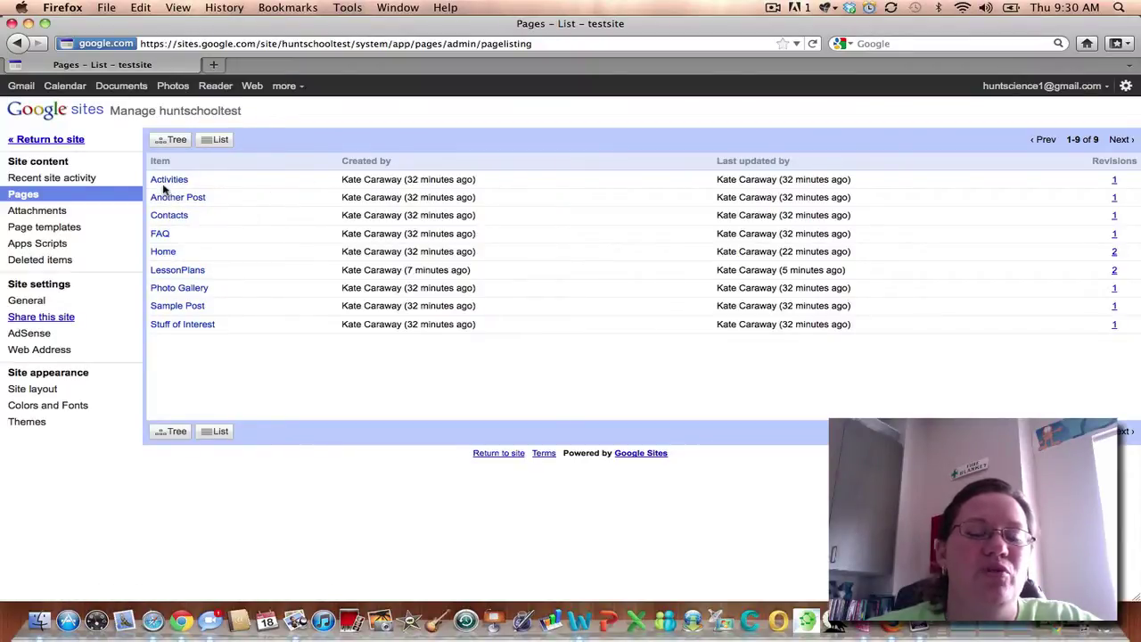
{"action": "left_click", "coordinate": [172, 254]}
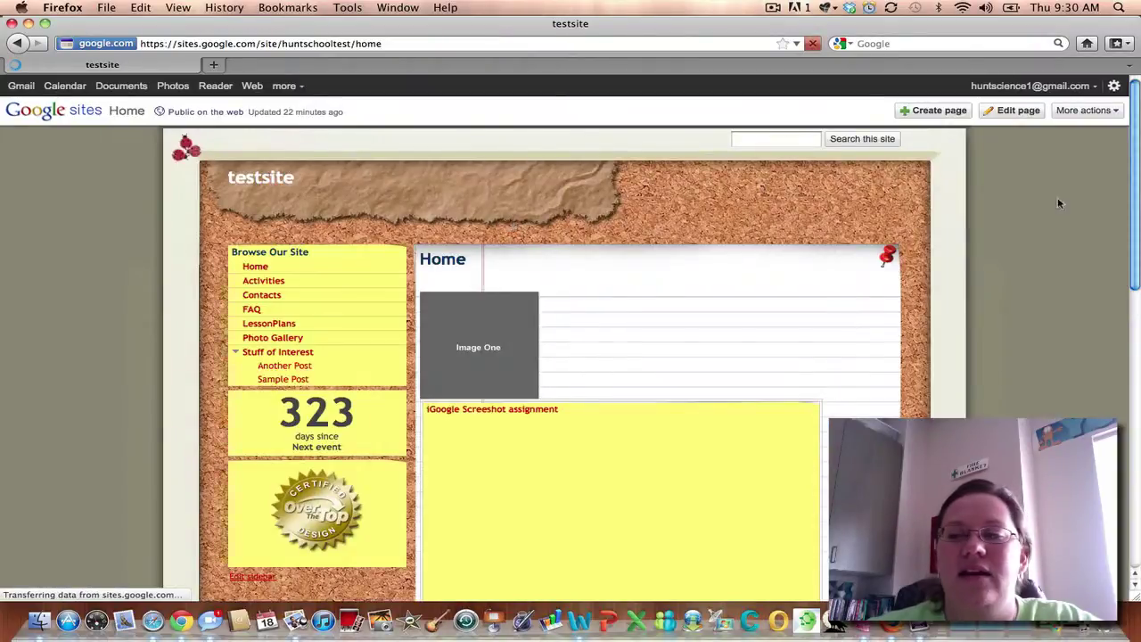
{"action": "left_click", "coordinate": [1094, 111]}
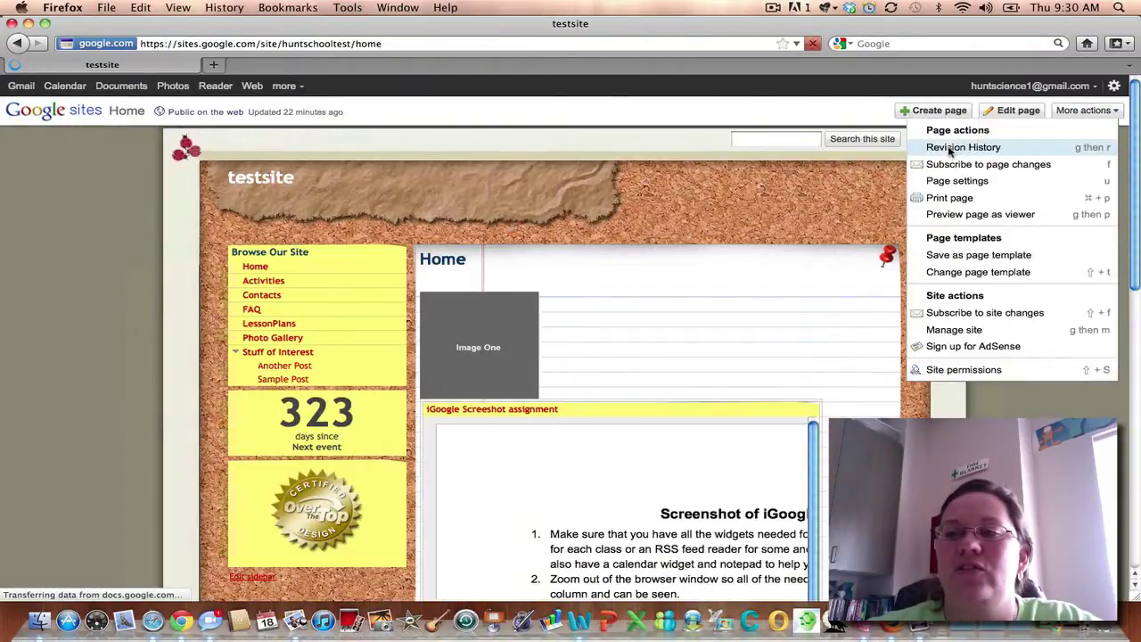
{"action": "key", "text": "Return"}
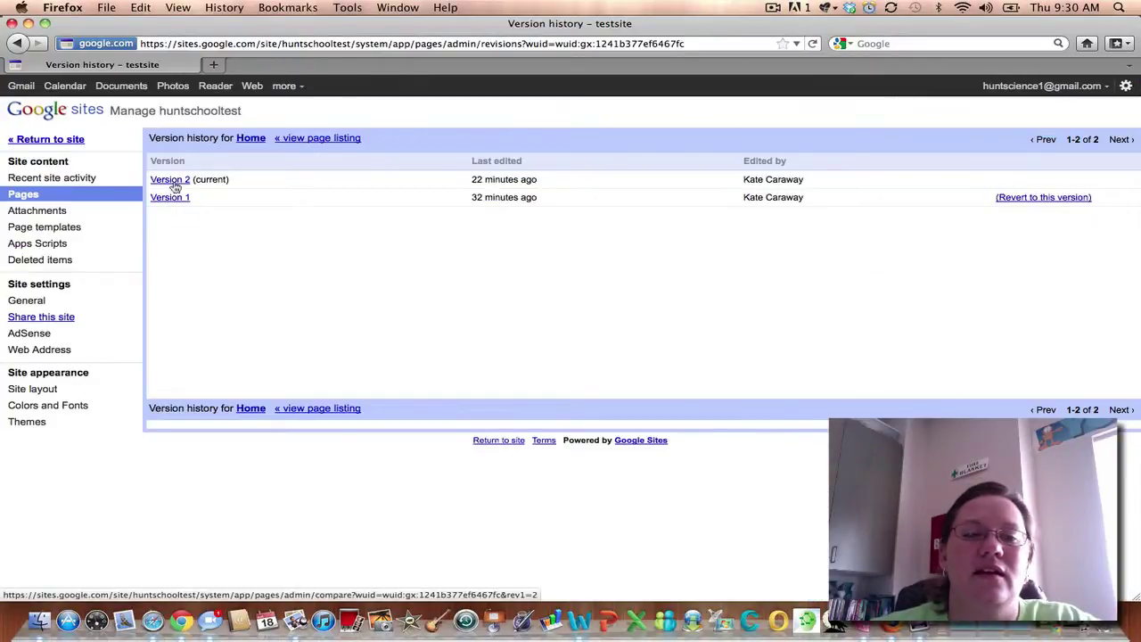
{"action": "left_click", "coordinate": [178, 198]}
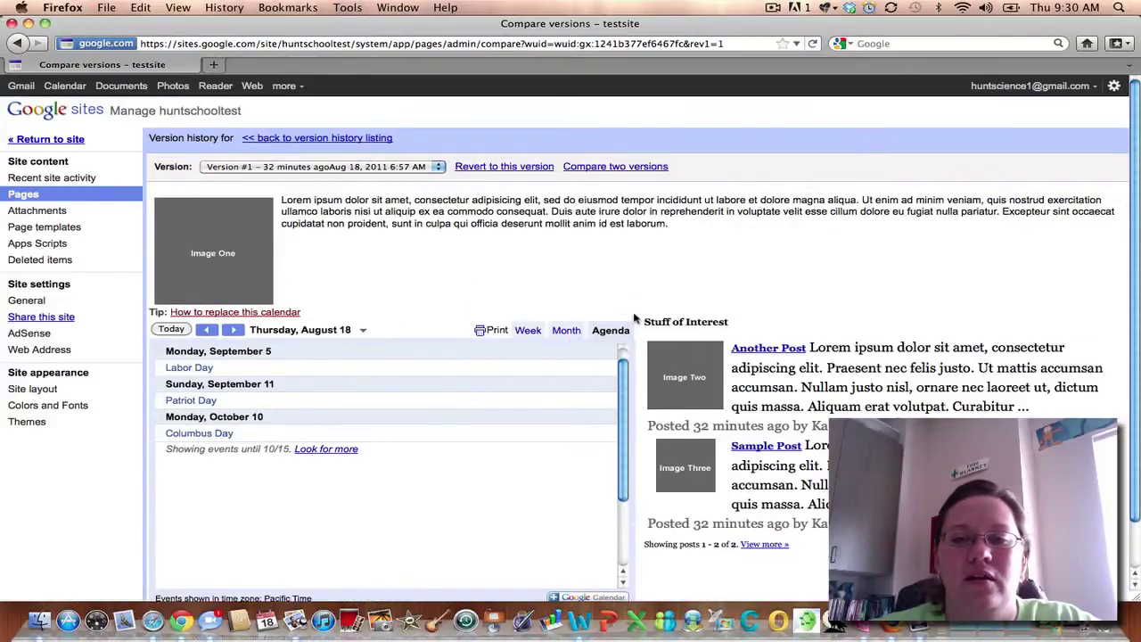
{"action": "scroll", "coordinate": [634, 319], "scroll_direction": "down", "scroll_amount": 2}
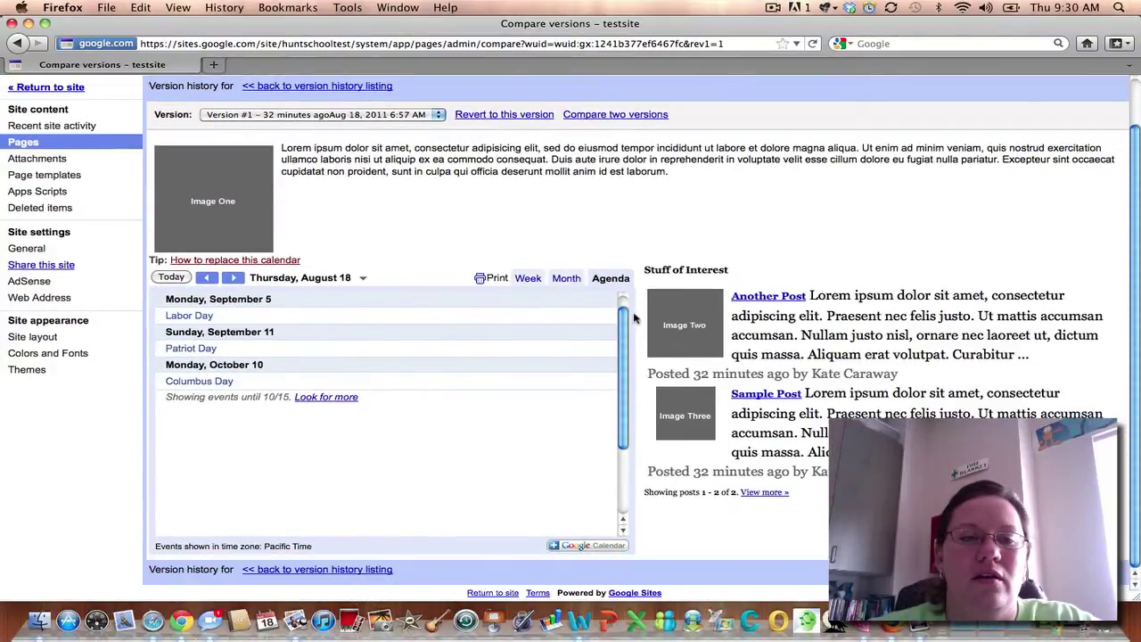
{"action": "scroll", "coordinate": [634, 318], "scroll_direction": "up", "scroll_amount": 2}
{"action": "scroll", "coordinate": [634, 318], "scroll_direction": "down", "scroll_amount": 2}
{"action": "scroll", "coordinate": [634, 318], "scroll_direction": "up", "scroll_amount": 2}
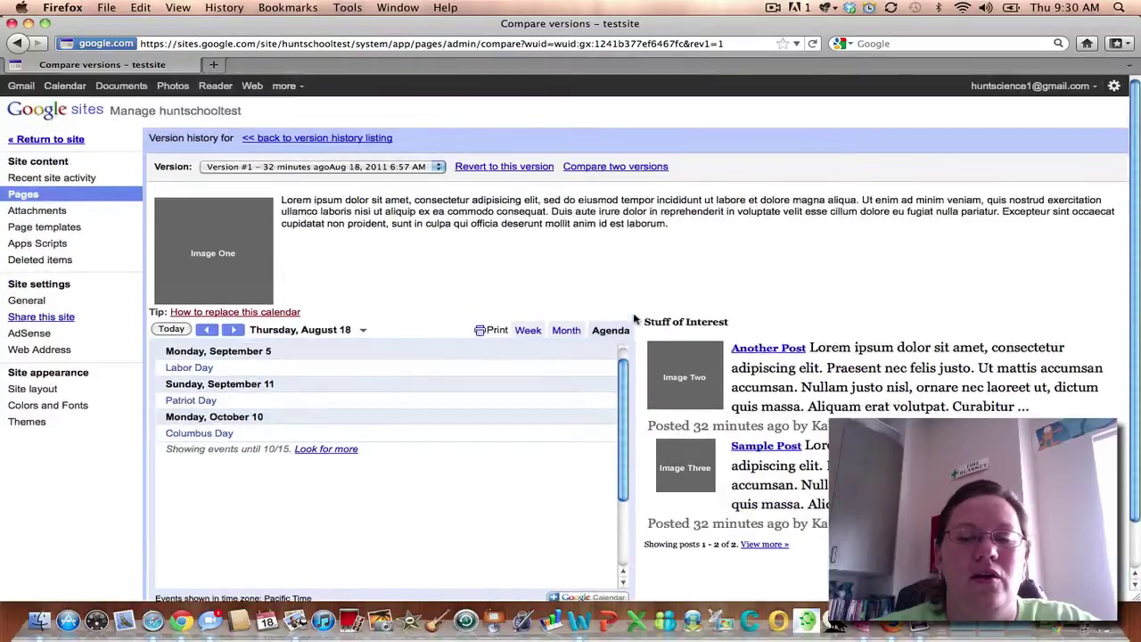
{"action": "left_click", "coordinate": [440, 167]}
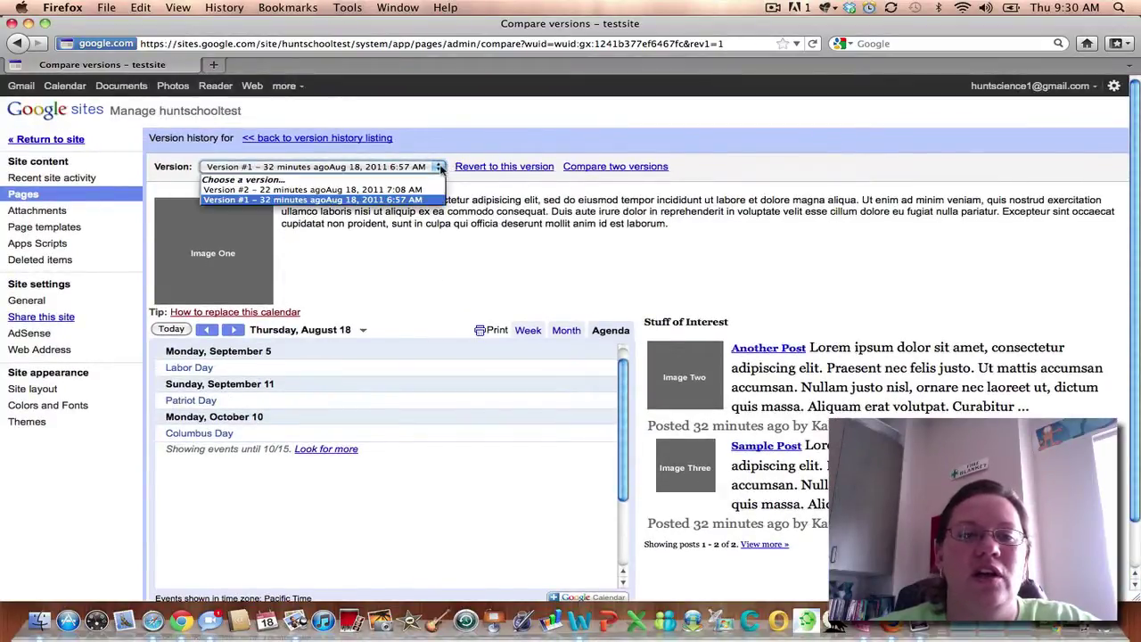
{"action": "left_click", "coordinate": [419, 189]}
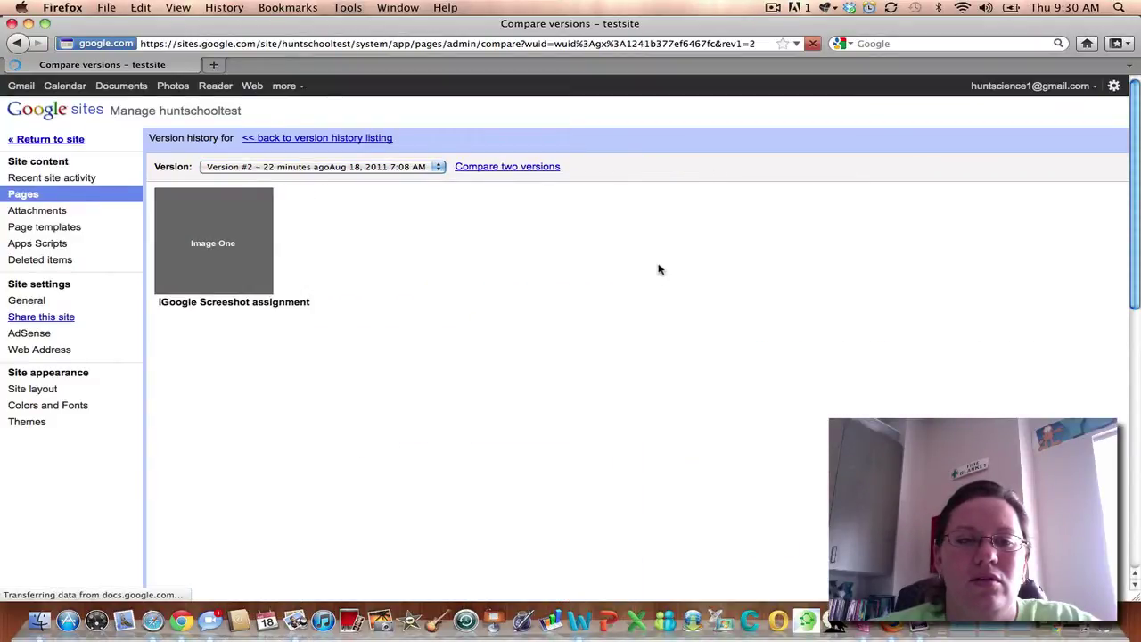
{"action": "scroll", "coordinate": [659, 269], "scroll_direction": "down", "scroll_amount": 2}
{"action": "scroll", "coordinate": [659, 269], "scroll_direction": "down", "scroll_amount": 3}
{"action": "scroll", "coordinate": [657, 266], "scroll_direction": "down", "scroll_amount": 5}
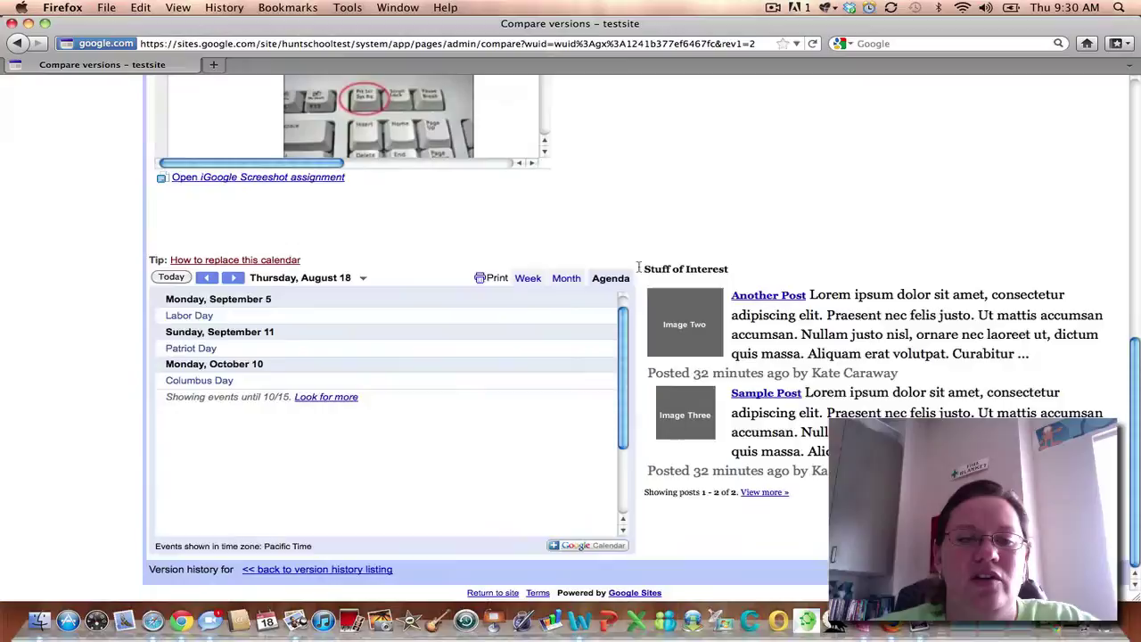
{"action": "scroll", "coordinate": [601, 264], "scroll_direction": "up", "scroll_amount": 1}
{"action": "scroll", "coordinate": [600, 267], "scroll_direction": "up", "scroll_amount": 10}
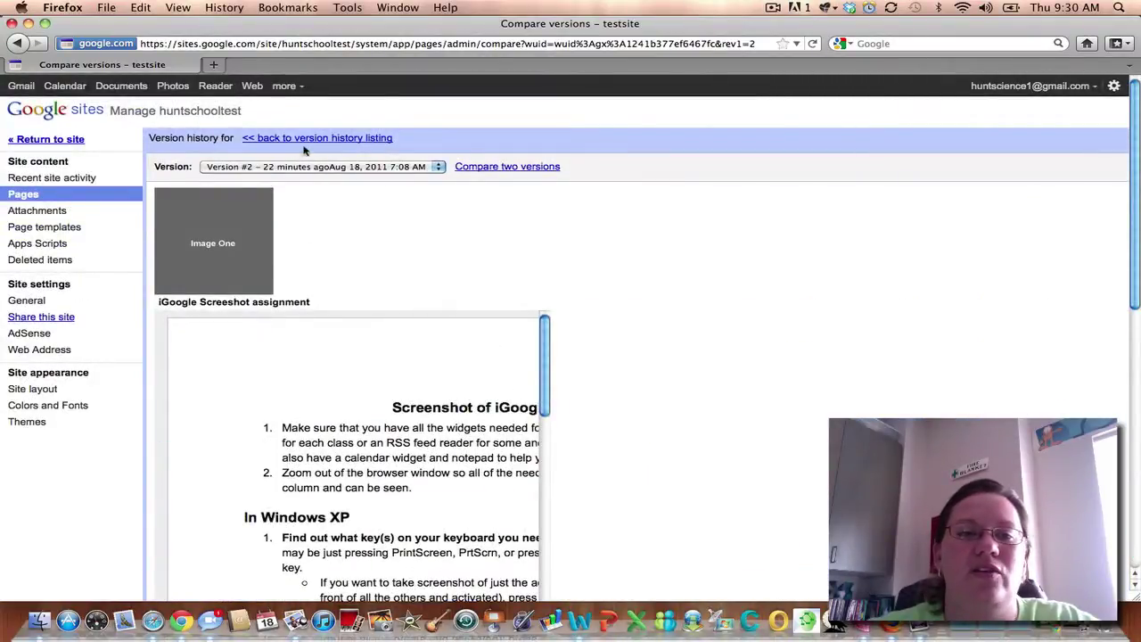
{"action": "left_click", "coordinate": [271, 140]}
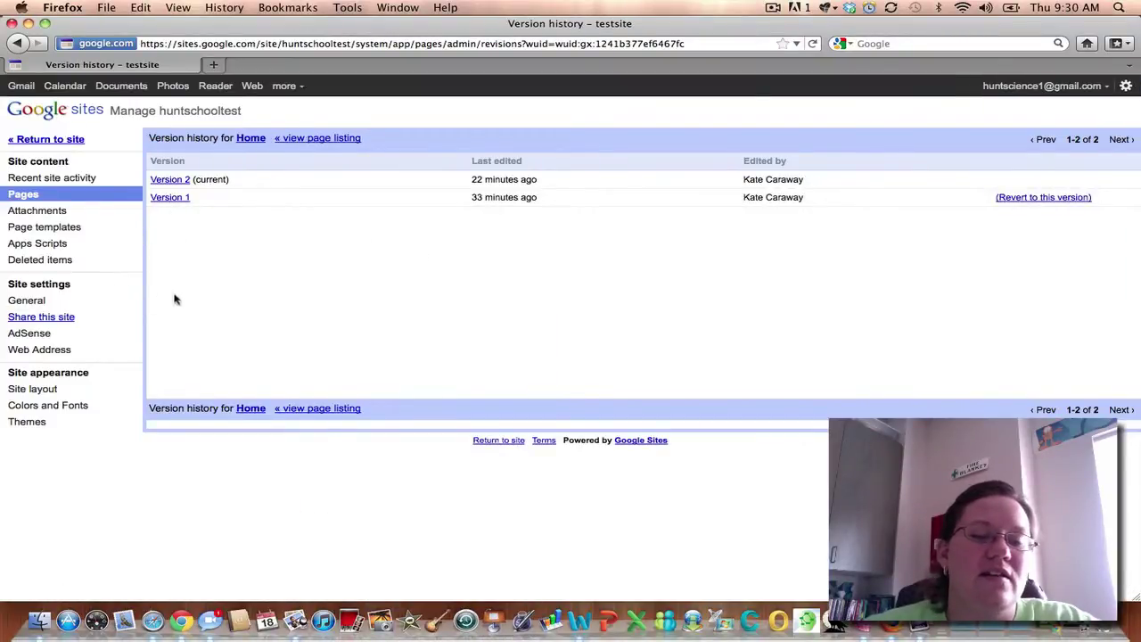
Step: Review the site's standard page templates, then the Deleted items list, which has no pages
{"action": "left_click", "coordinate": [65, 233]}
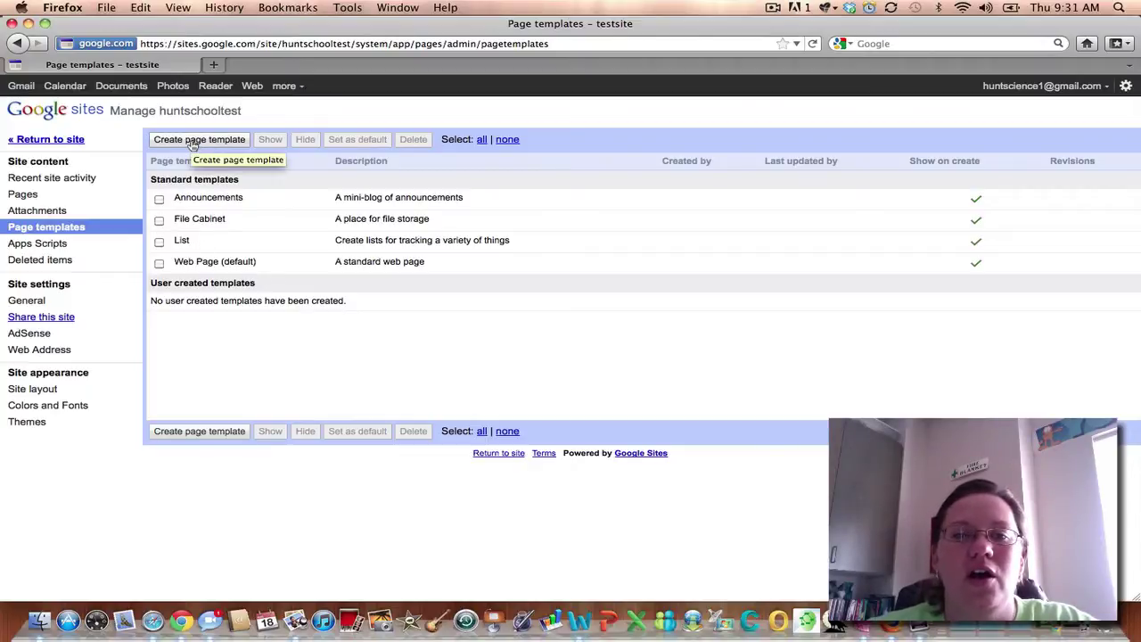
{"action": "left_click", "coordinate": [82, 265]}
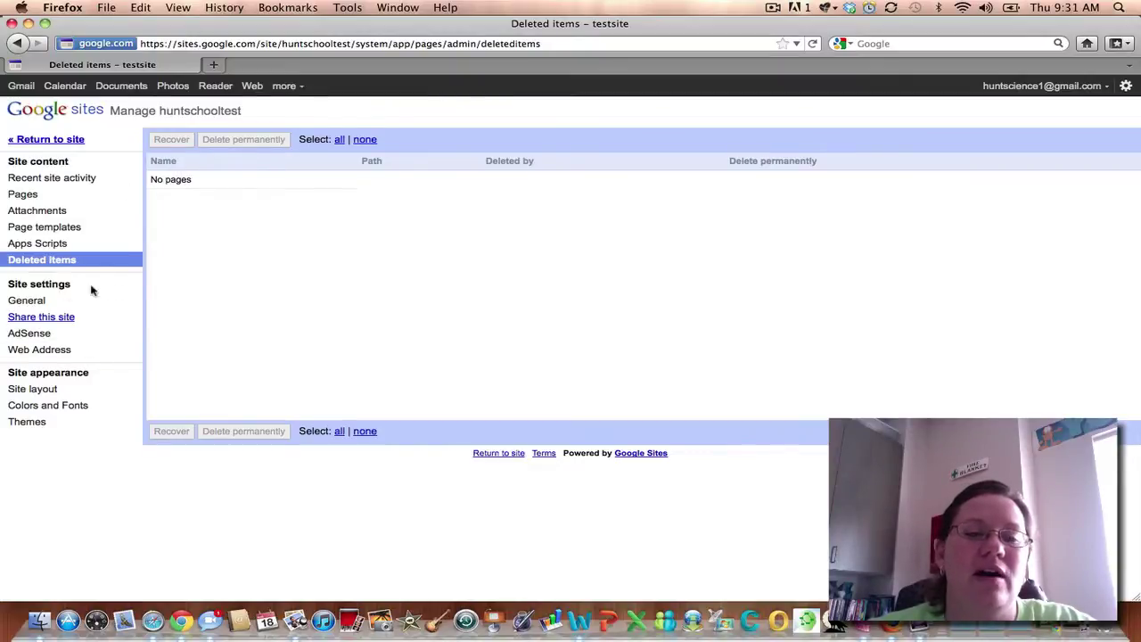
{"action": "left_click", "coordinate": [35, 302]}
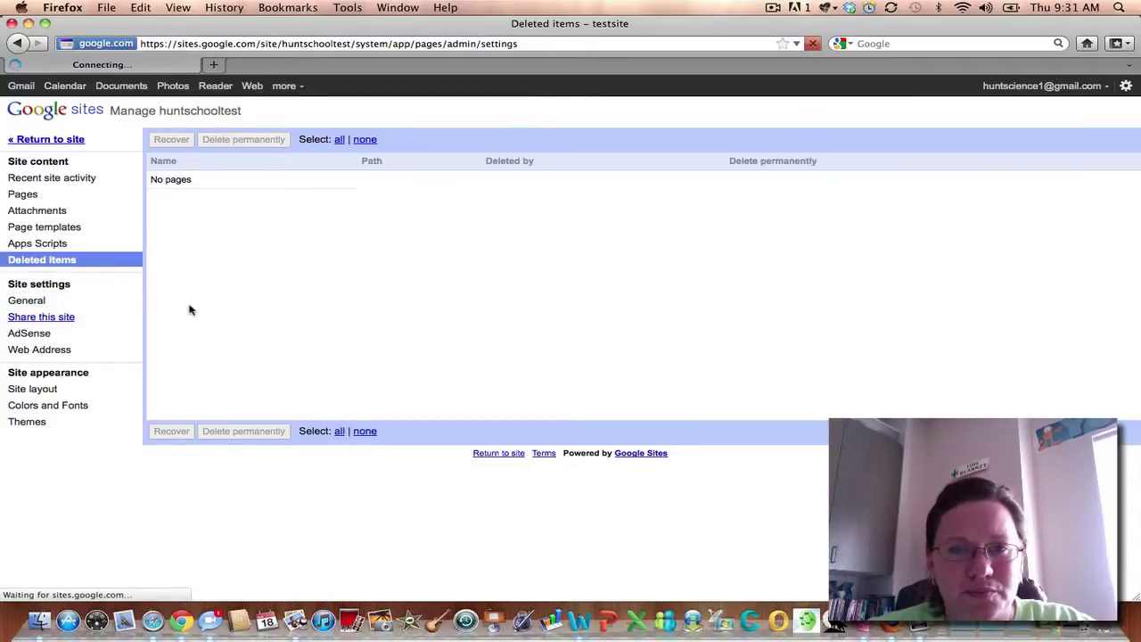
Step: Keep site activity visible to anyone who can view and revision history collaborators-only
{"action": "scroll", "coordinate": [285, 289], "scroll_direction": "down", "scroll_amount": 2}
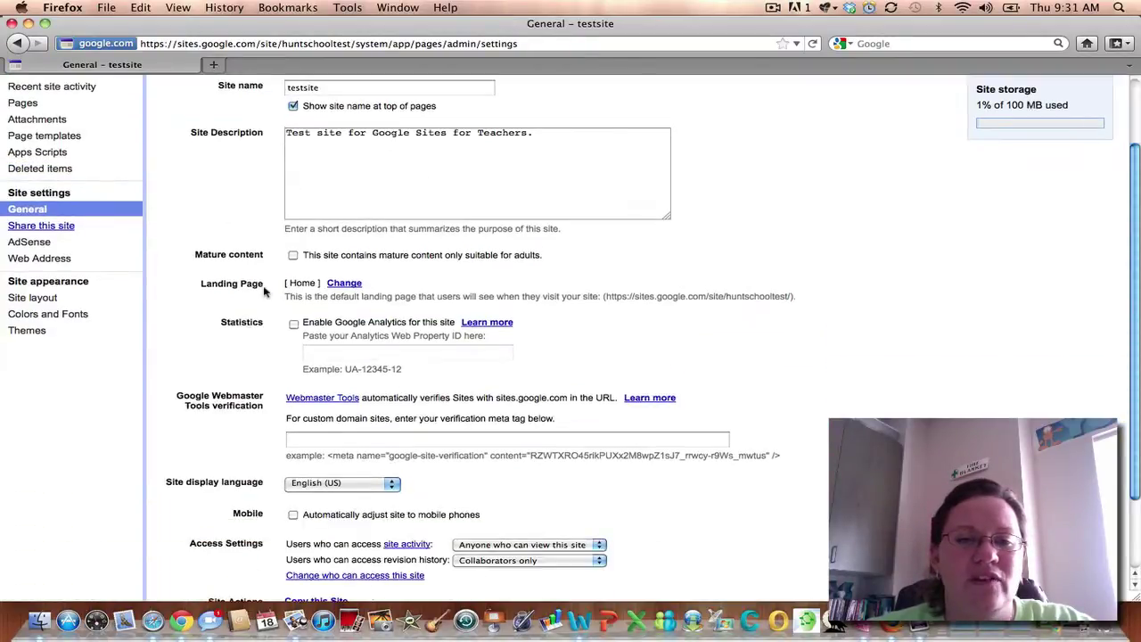
{"action": "scroll", "coordinate": [267, 290], "scroll_direction": "down", "scroll_amount": 2}
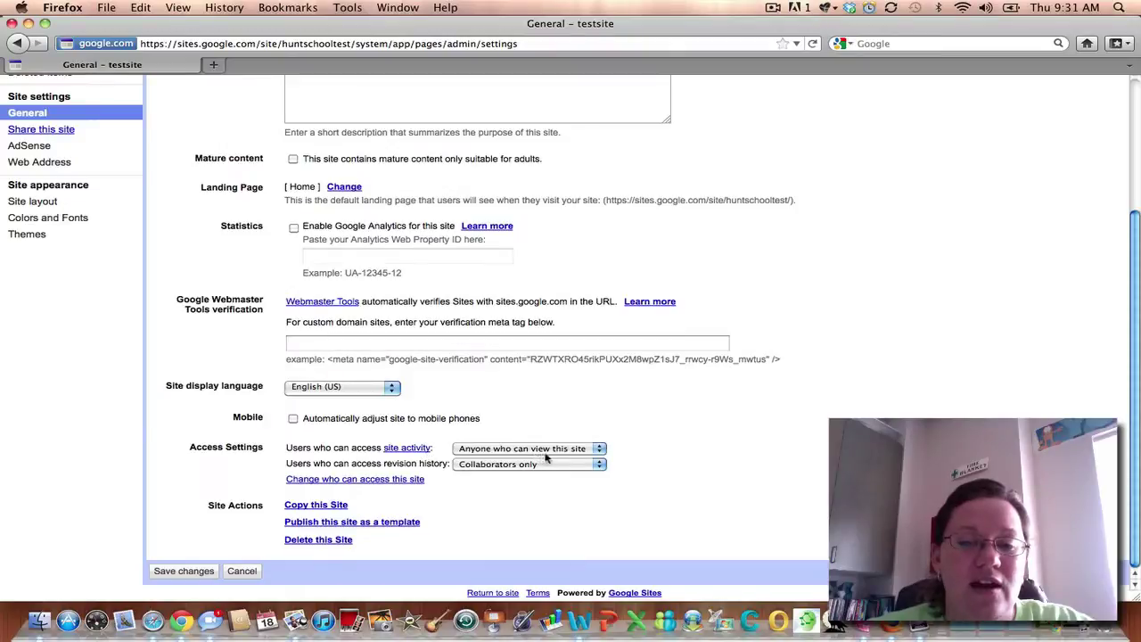
{"action": "left_click", "coordinate": [489, 451]}
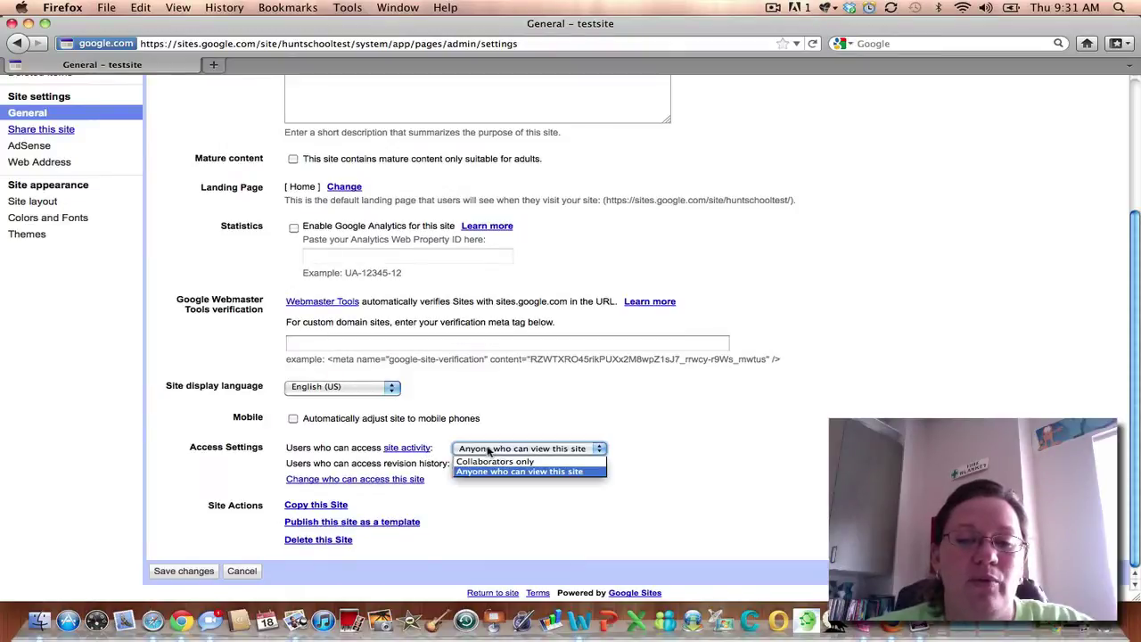
{"action": "left_click", "coordinate": [698, 456]}
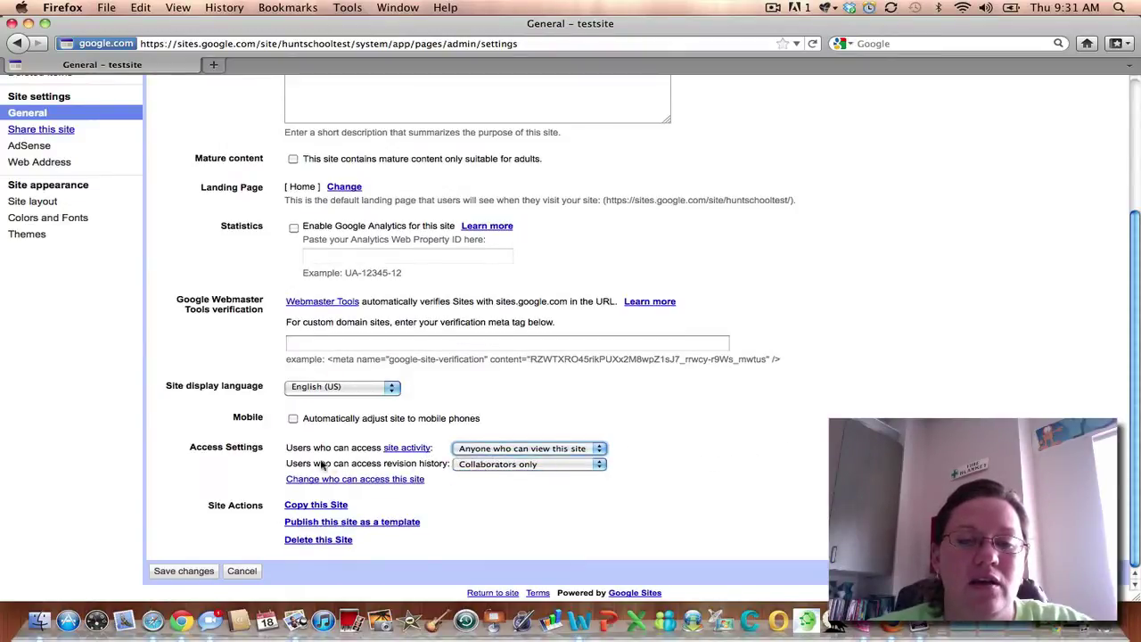
{"action": "left_click", "coordinate": [471, 466]}
{"action": "left_click", "coordinate": [682, 484]}
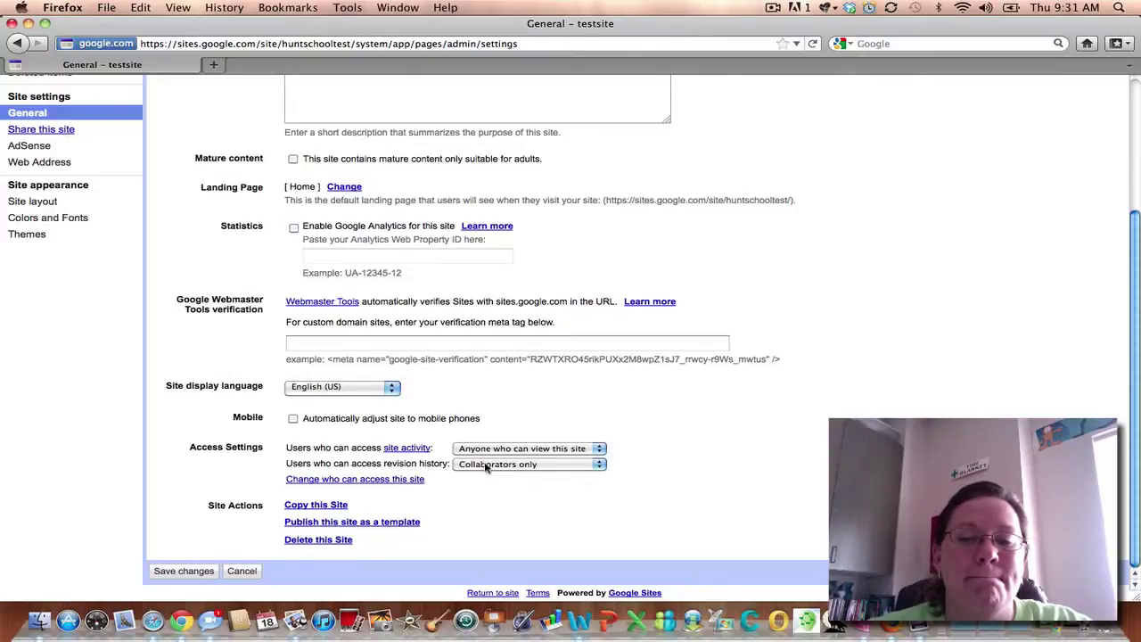
Step: Add the co-owner's e-mail in sharing settings with 'Is owner' permission and save
{"action": "left_click", "coordinate": [380, 483]}
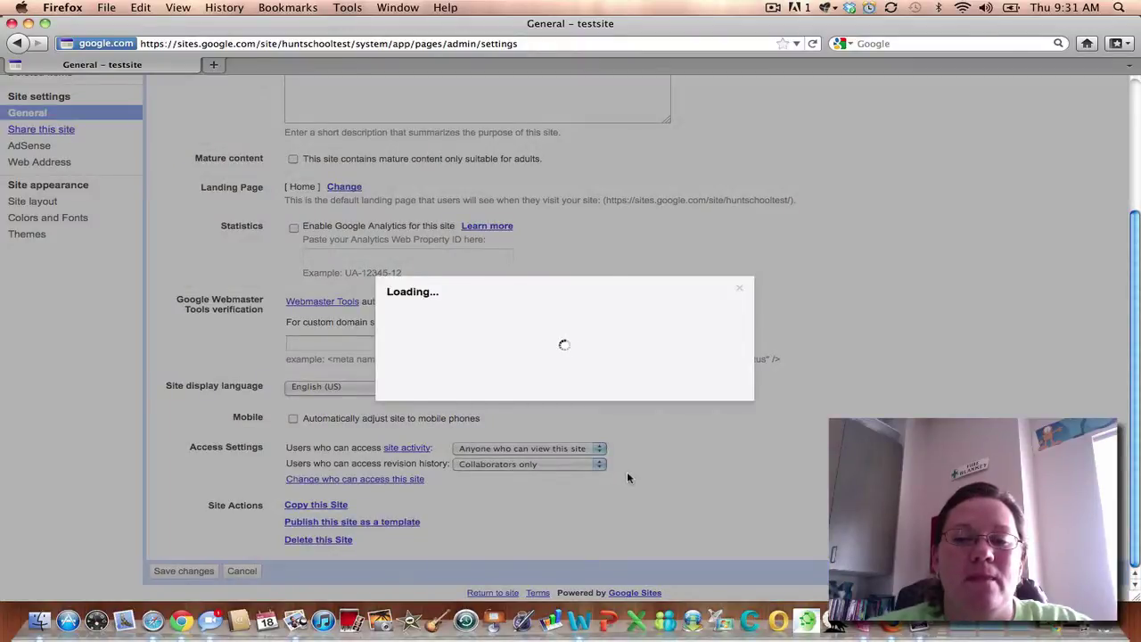
{"action": "left_click", "coordinate": [496, 432]}
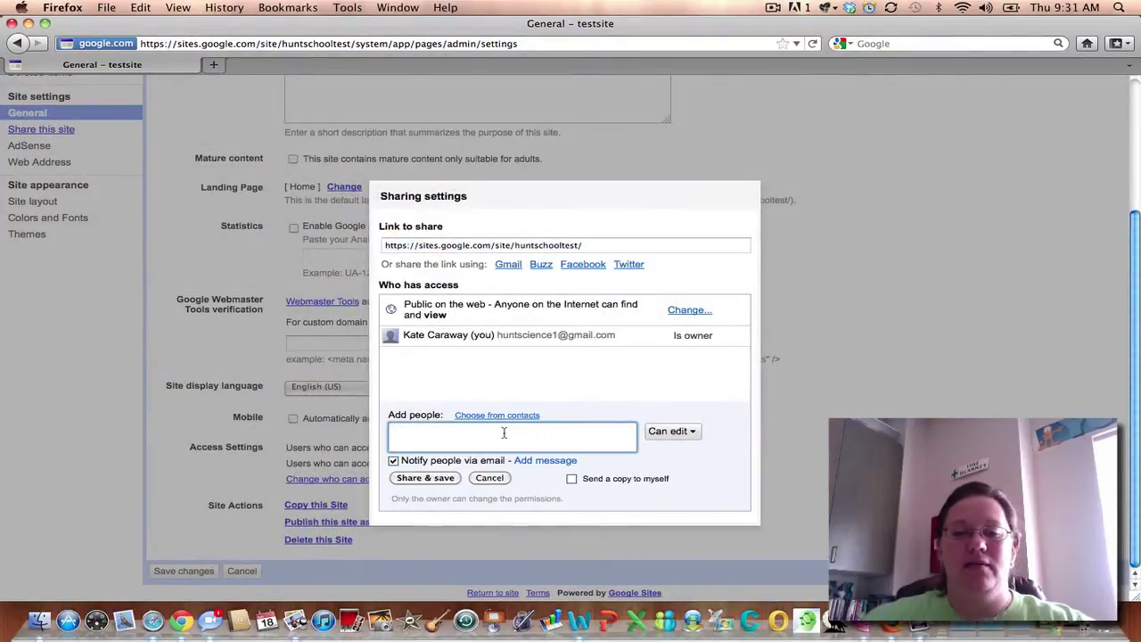
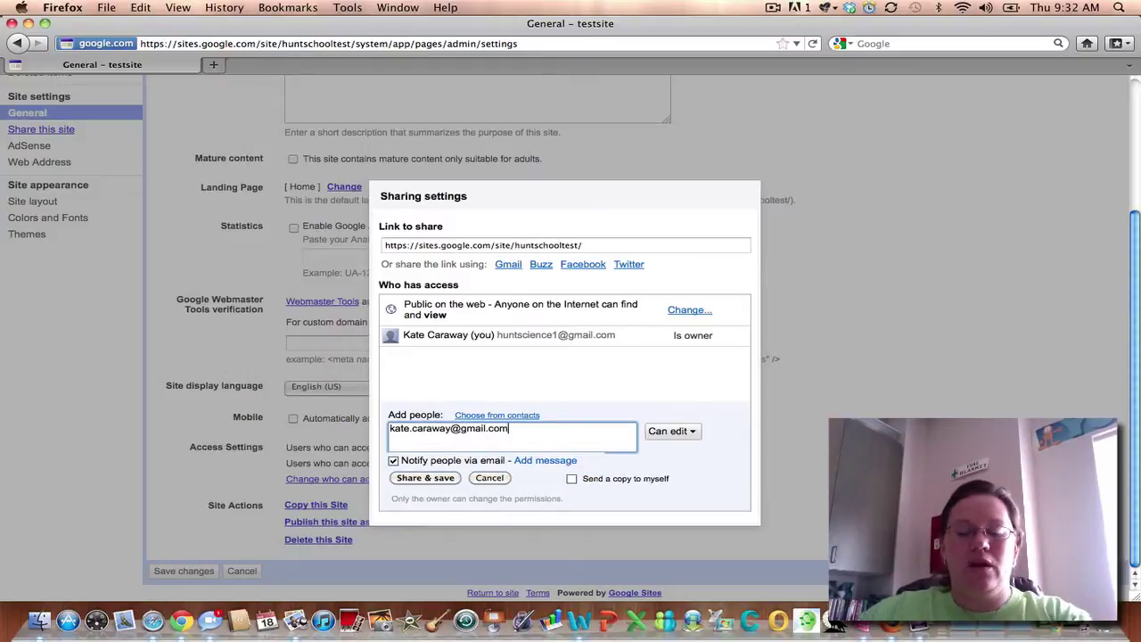
{"action": "left_click", "coordinate": [679, 433]}
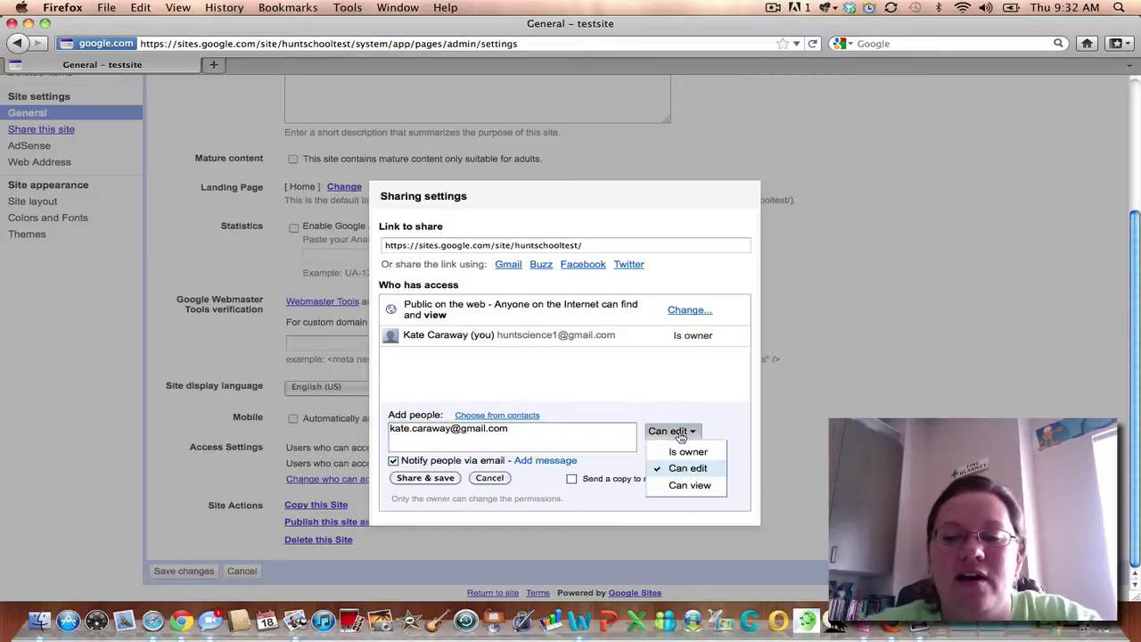
{"action": "left_click", "coordinate": [687, 451]}
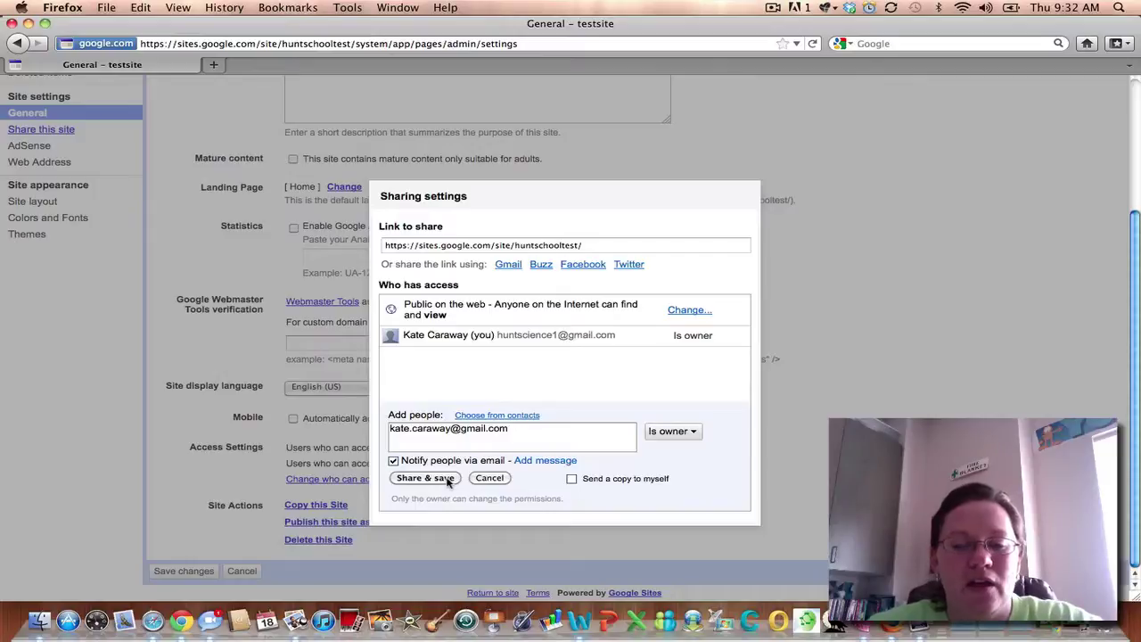
{"action": "left_click", "coordinate": [448, 481]}
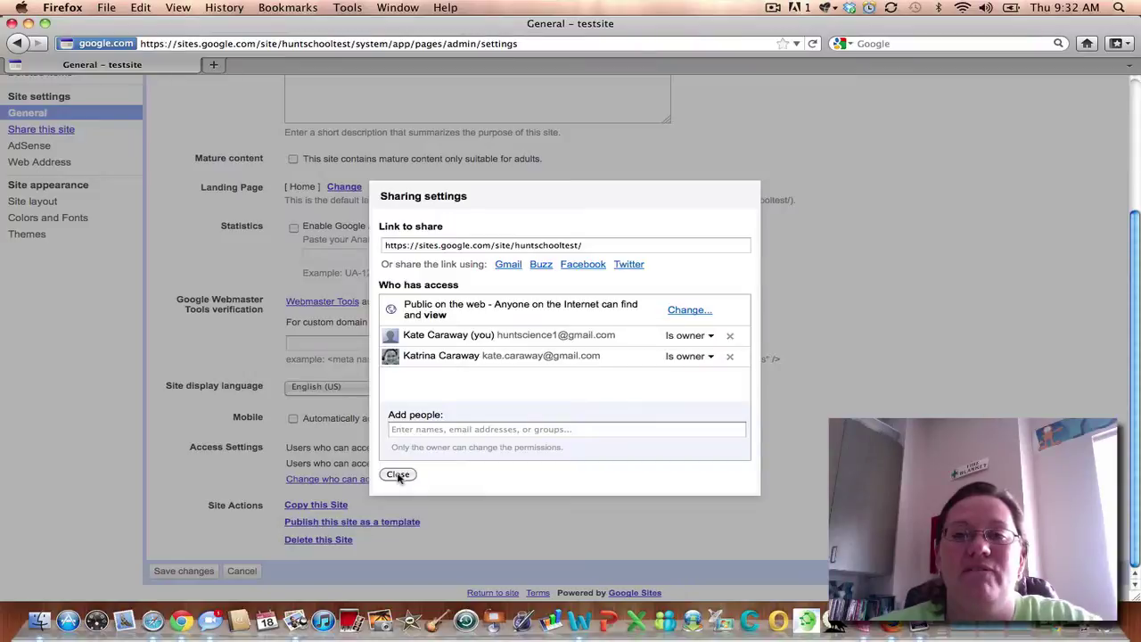
Step: Close the Sharing settings dialog and return to the top of the General settings page
{"action": "left_click", "coordinate": [398, 475]}
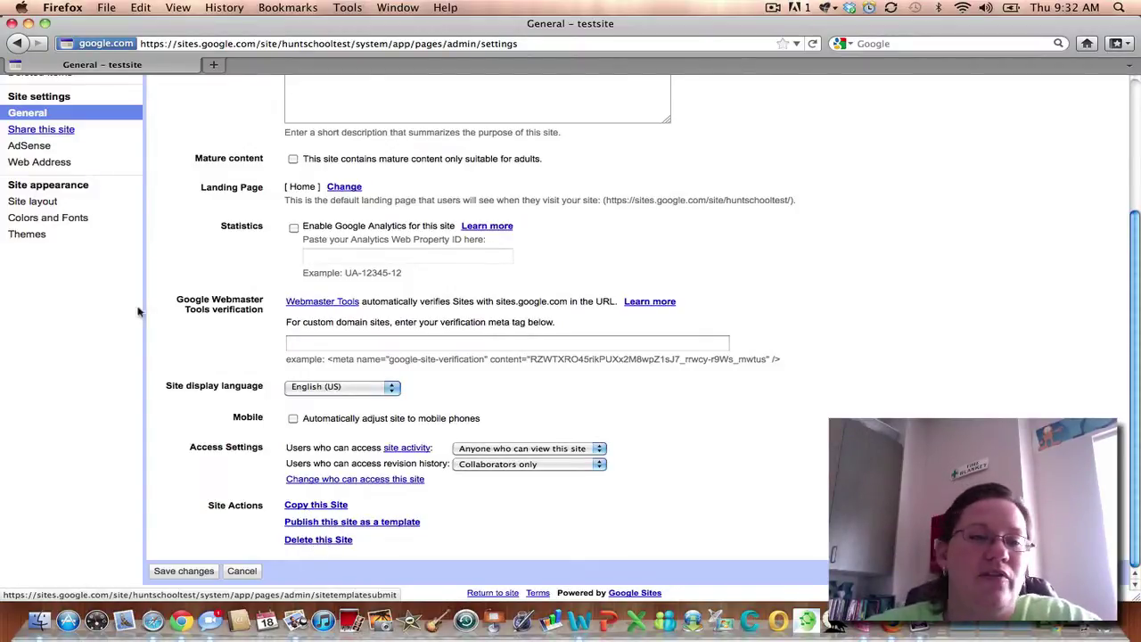
{"action": "scroll", "coordinate": [159, 272], "scroll_direction": "up", "scroll_amount": 5}
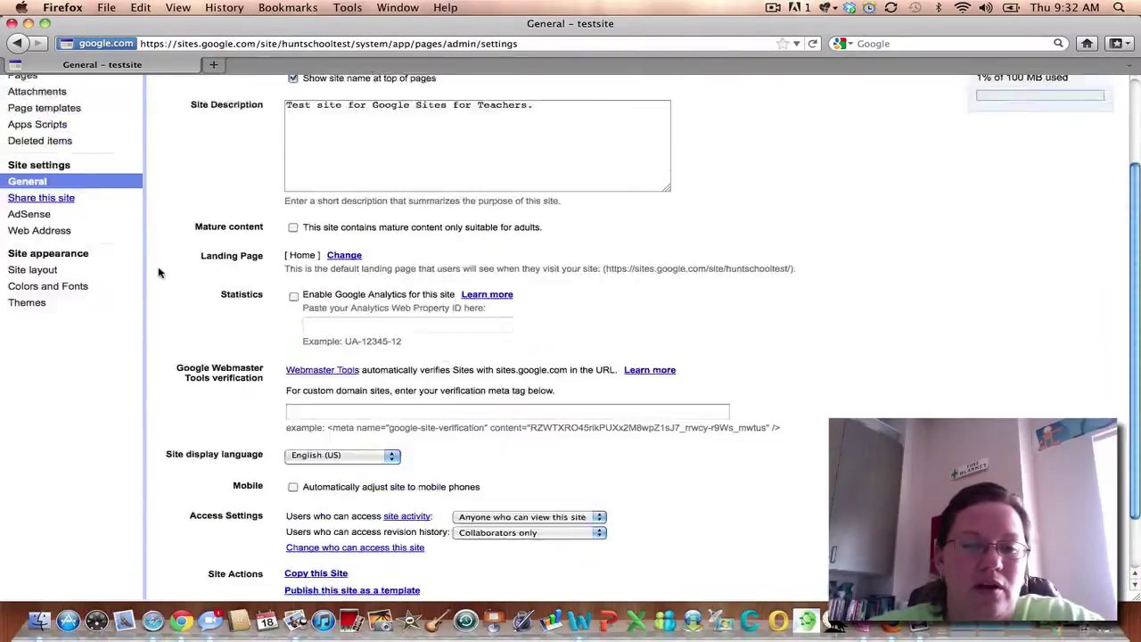
{"action": "scroll", "coordinate": [159, 273], "scroll_direction": "down", "scroll_amount": 1}
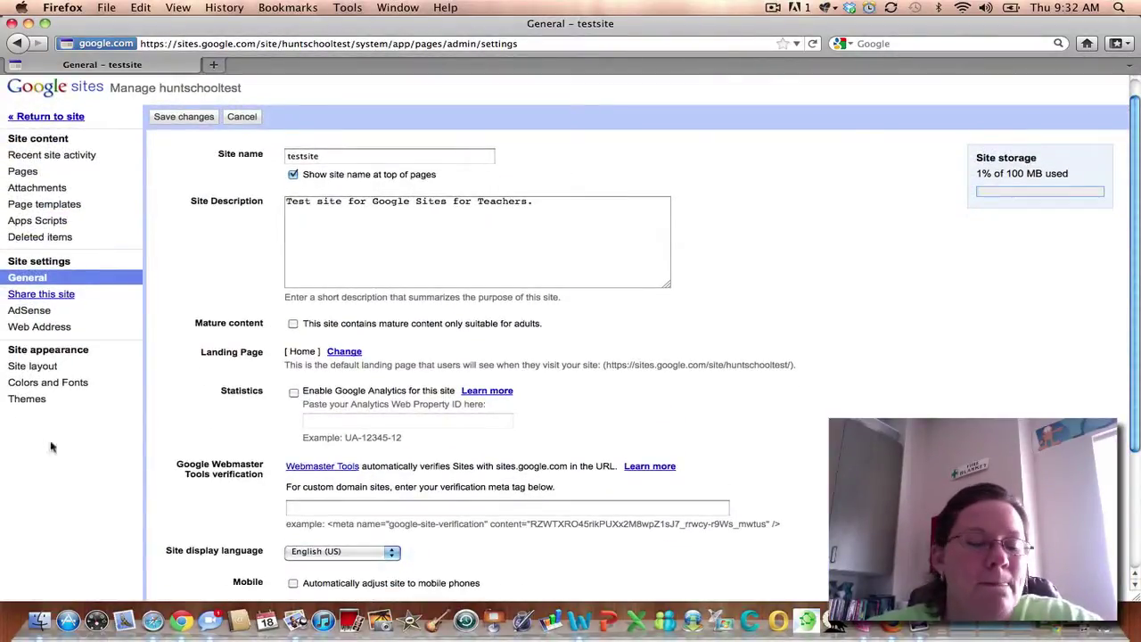